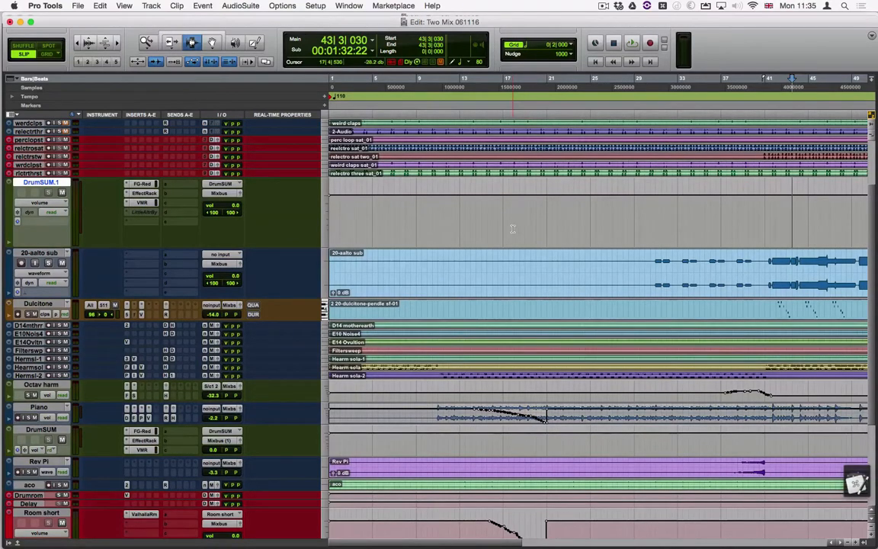
- Open the I/O Setup and generate the default bus paths for all busses
{"action": "left_click", "coordinate": [315, 5]}
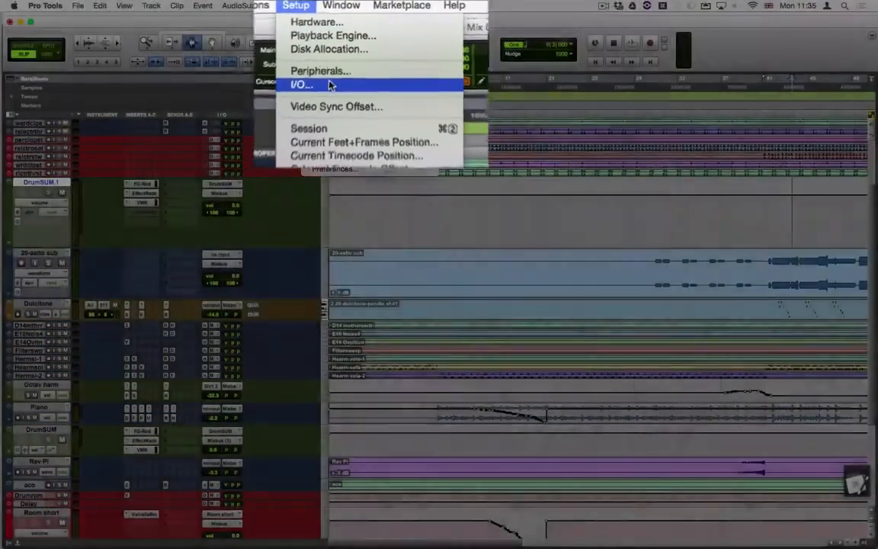
{"action": "left_click", "coordinate": [339, 65]}
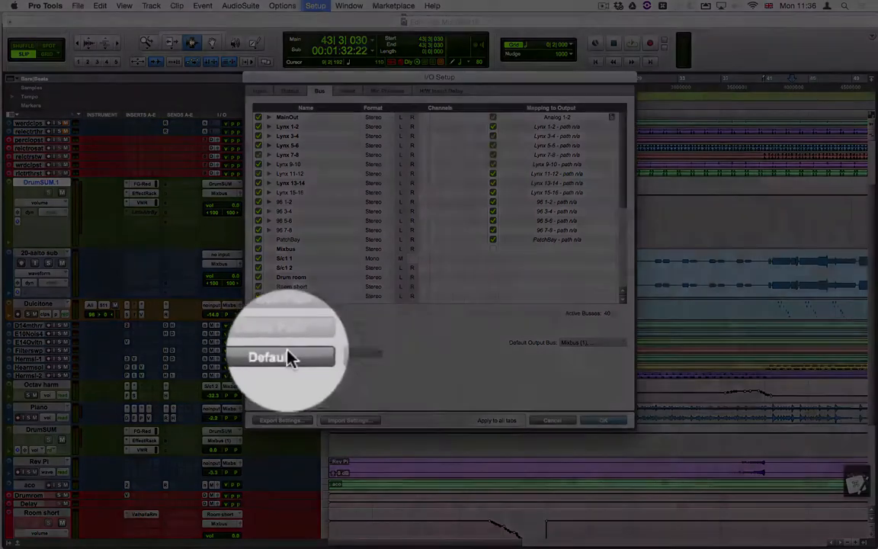
{"action": "left_click", "coordinate": [284, 353]}
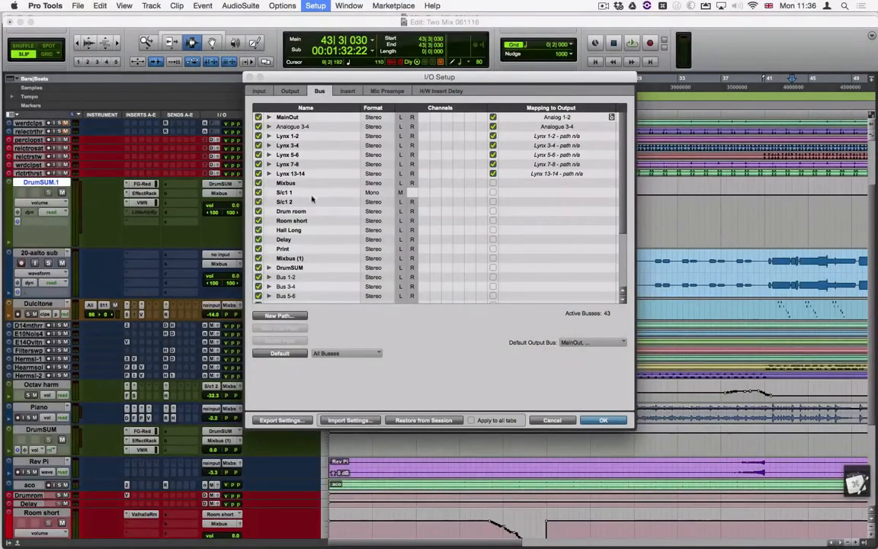
- Delete every bus path in the I/O Setup, including those in use, and recreate only the default busses
{"action": "left_click", "coordinate": [315, 157]}
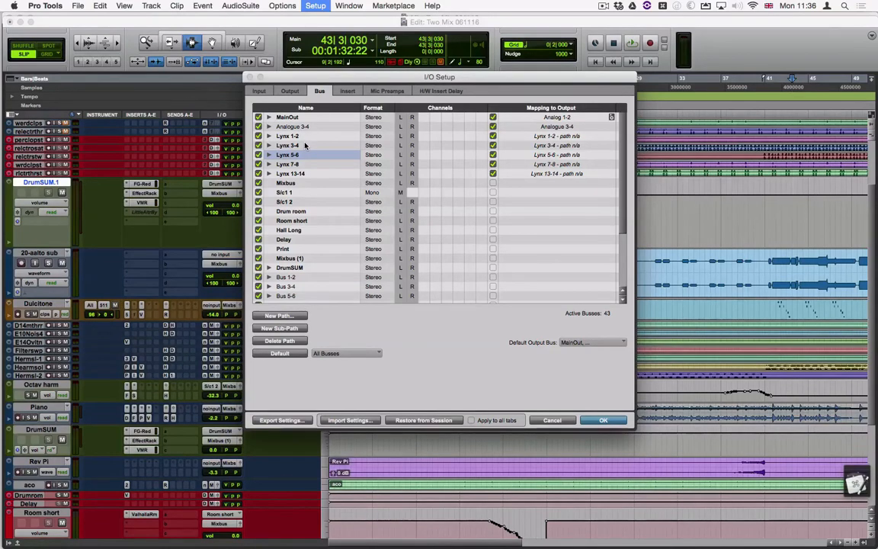
{"action": "key", "text": "super+a"}
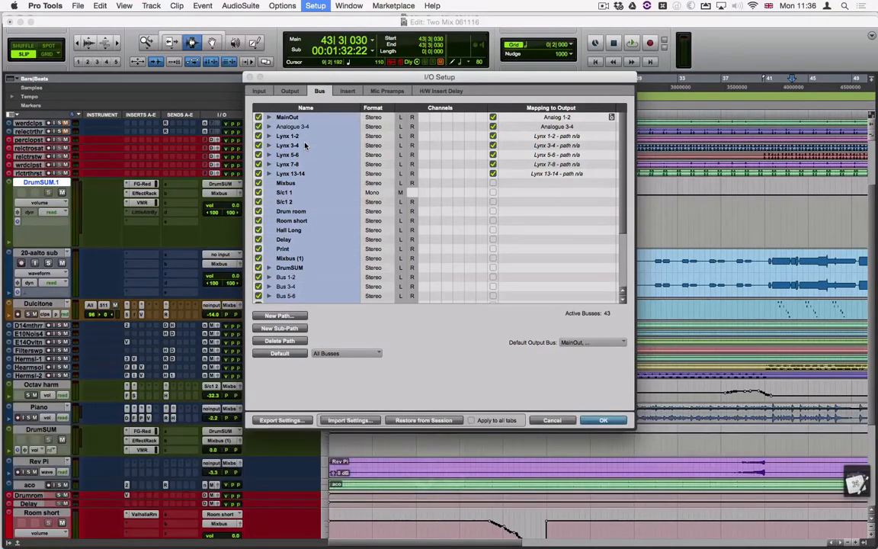
{"action": "key", "text": "BackSpace"}
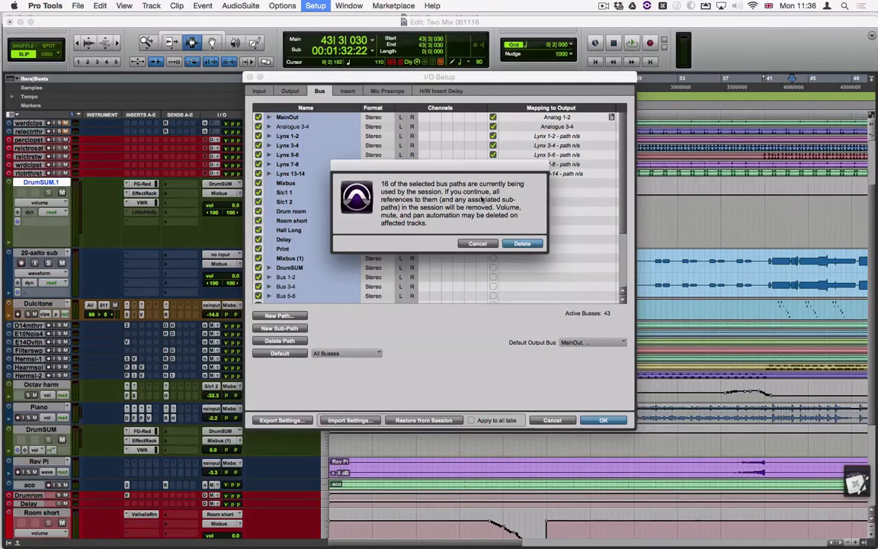
{"action": "left_click", "coordinate": [520, 244]}
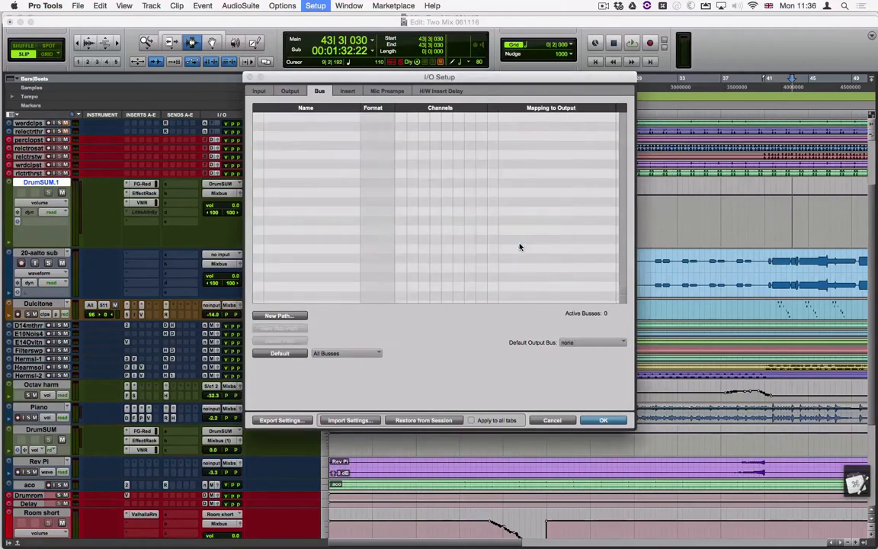
{"action": "left_click", "coordinate": [294, 354]}
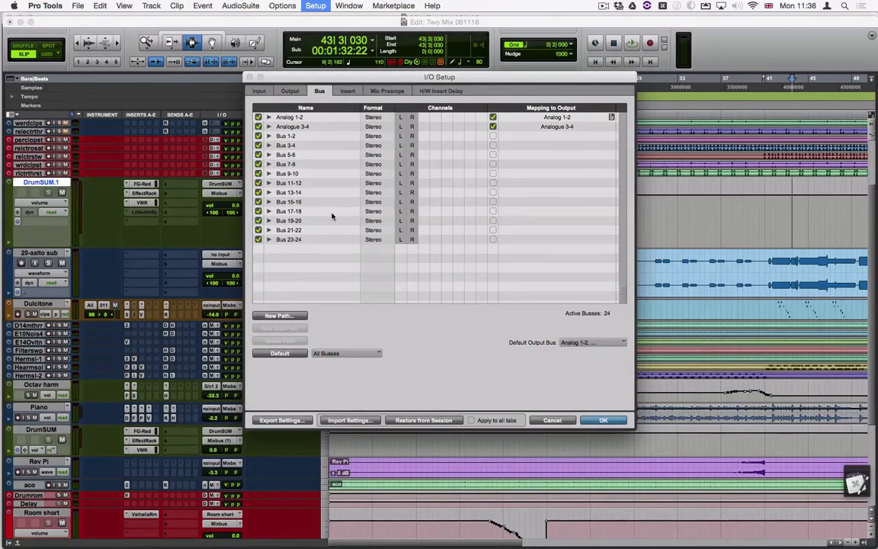
{"action": "left_click", "coordinate": [603, 421]}
- In the Mix window, route the output of all tracks to Analog 1-2 (Stereo)
{"action": "key", "text": "super+equal"}
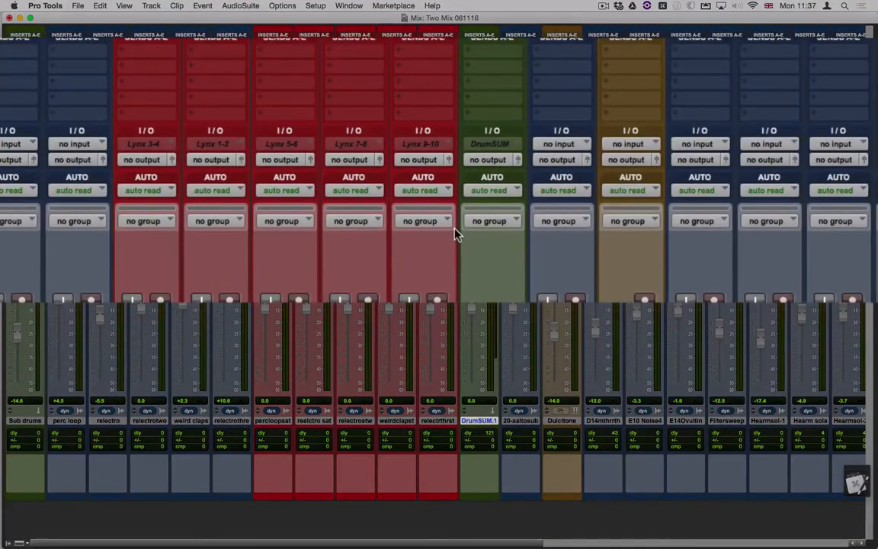
{"action": "left_click", "coordinate": [282, 161]}
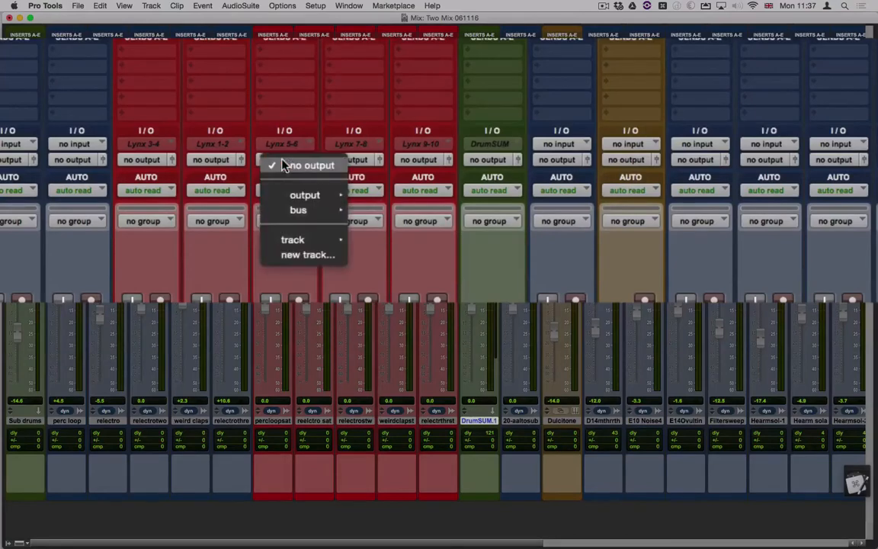
{"action": "mouse_move", "coordinate": [305, 195]}
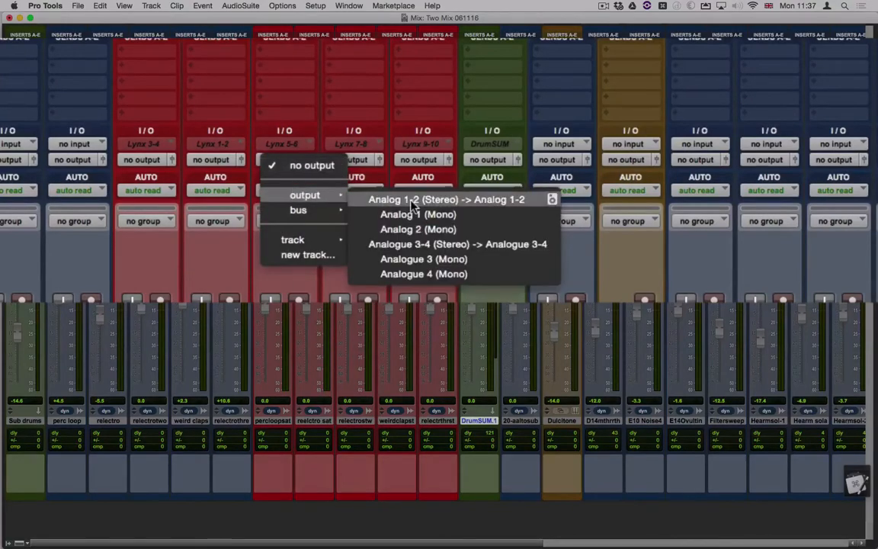
{"action": "left_click", "coordinate": [410, 200], "text": "alt"}
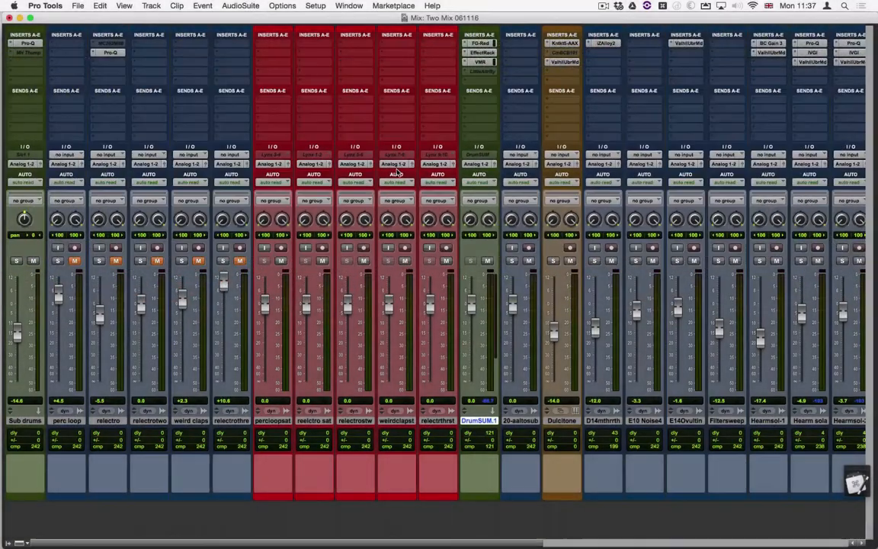
- Reopen the I/O Setup and restore the bus paths from the session
{"action": "left_click", "coordinate": [316, 5]}
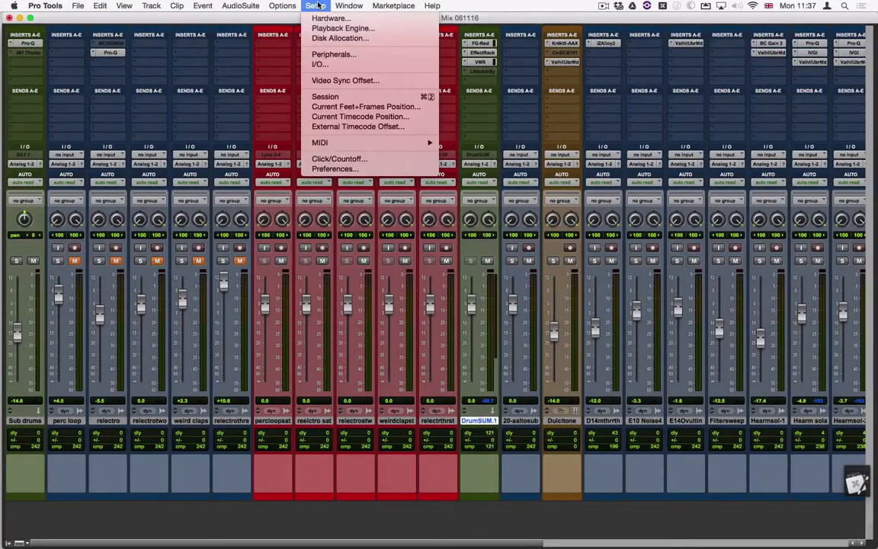
{"action": "left_click", "coordinate": [331, 65]}
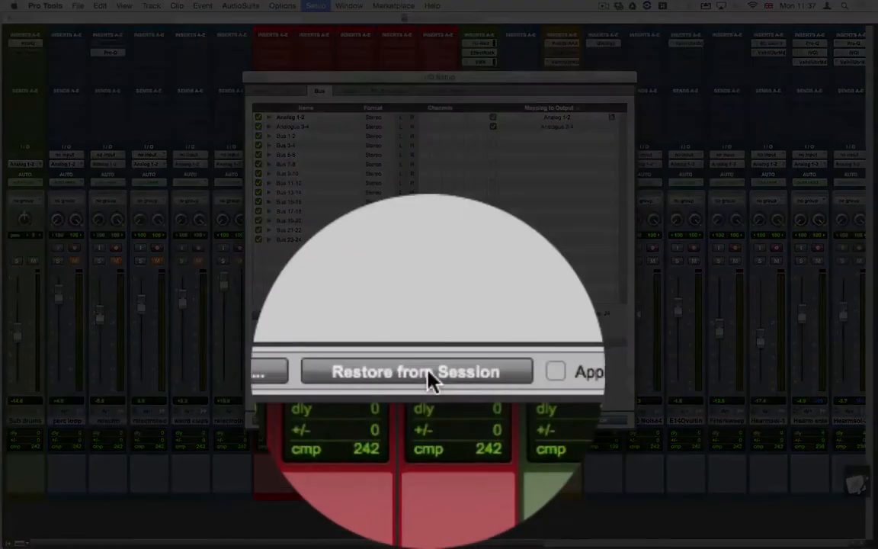
{"action": "left_click", "coordinate": [427, 374]}
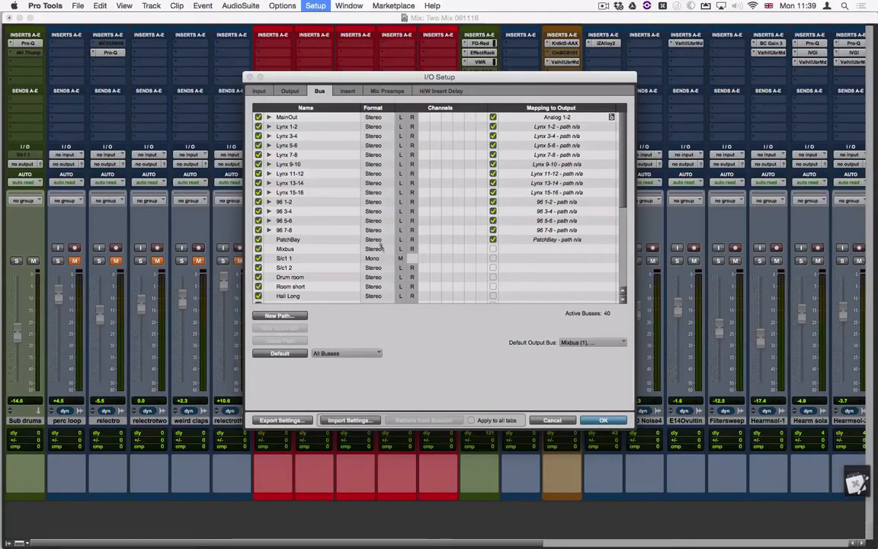
- Delete all bus paths from MainOut through DrumSUM and apply the empty bus list
{"action": "left_click", "coordinate": [302, 118]}
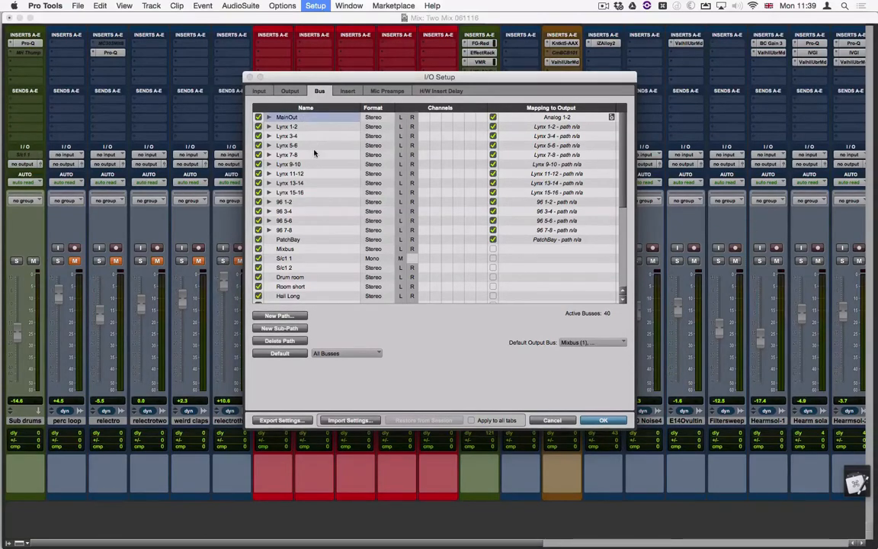
{"action": "scroll", "coordinate": [314, 154], "scroll_direction": "down", "scroll_amount": 5}
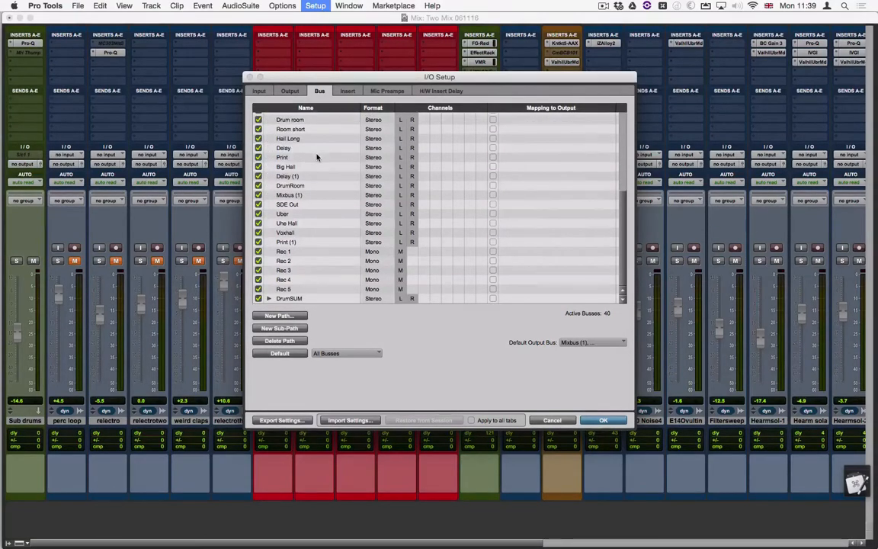
{"action": "left_click", "coordinate": [314, 297], "text": "shift"}
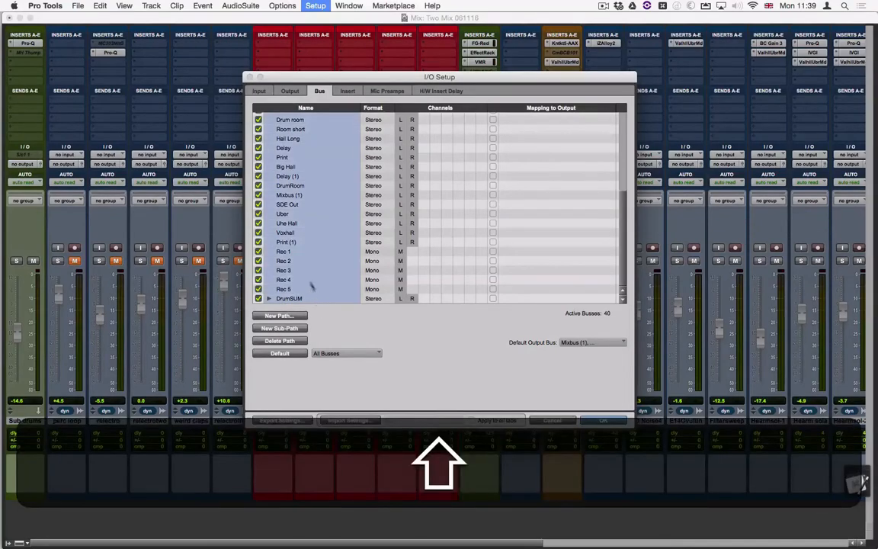
{"action": "key", "text": "BackSpace"}
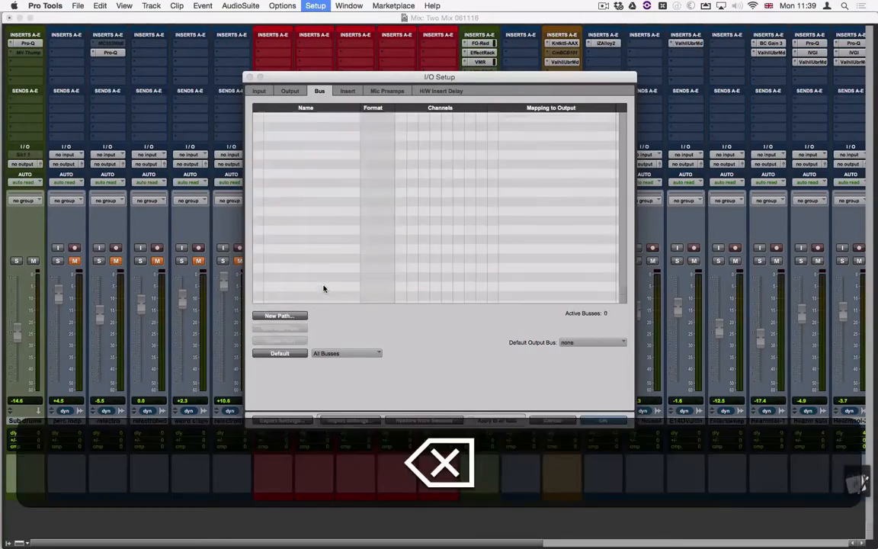
{"action": "left_click", "coordinate": [606, 420]}
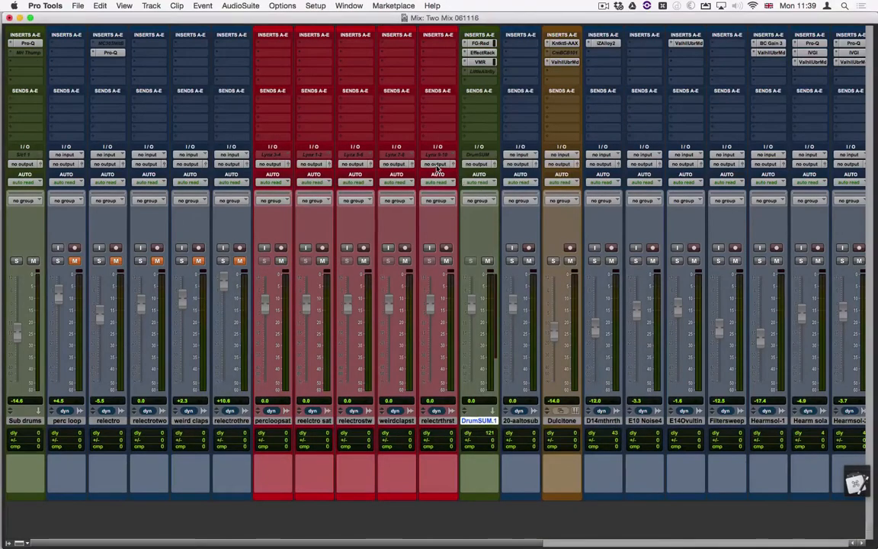
- Check the relectrthrst track's output choices and set its input to the interface path Analogue 1-2 (Stereo)
{"action": "left_click", "coordinate": [437, 164]}
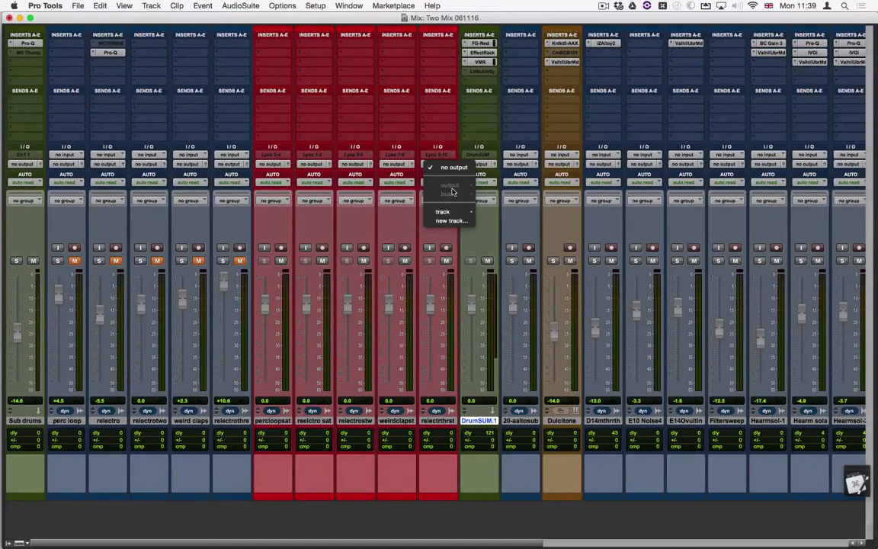
{"action": "left_click", "coordinate": [370, 181]}
{"action": "left_click", "coordinate": [436, 157]}
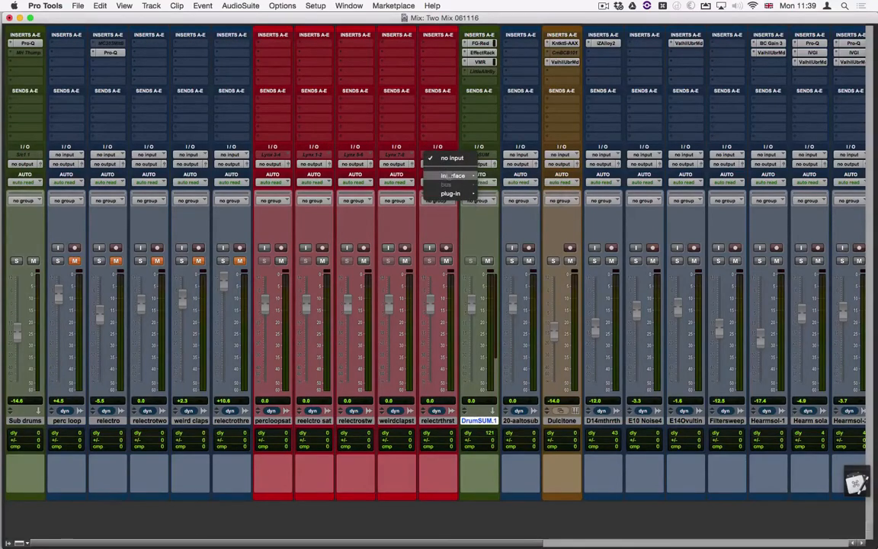
{"action": "left_click", "coordinate": [382, 139]}
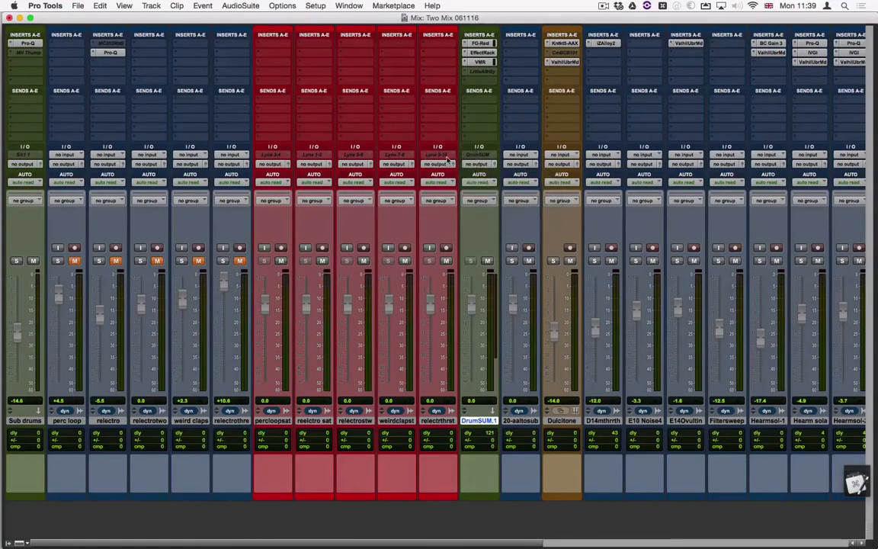
{"action": "left_click", "coordinate": [440, 157]}
{"action": "mouse_move", "coordinate": [455, 176]}
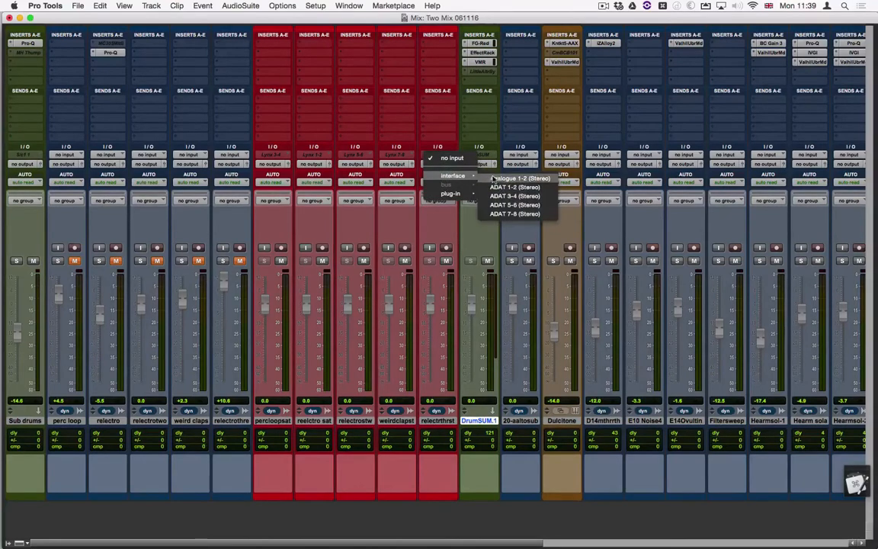
{"action": "left_click", "coordinate": [503, 178]}
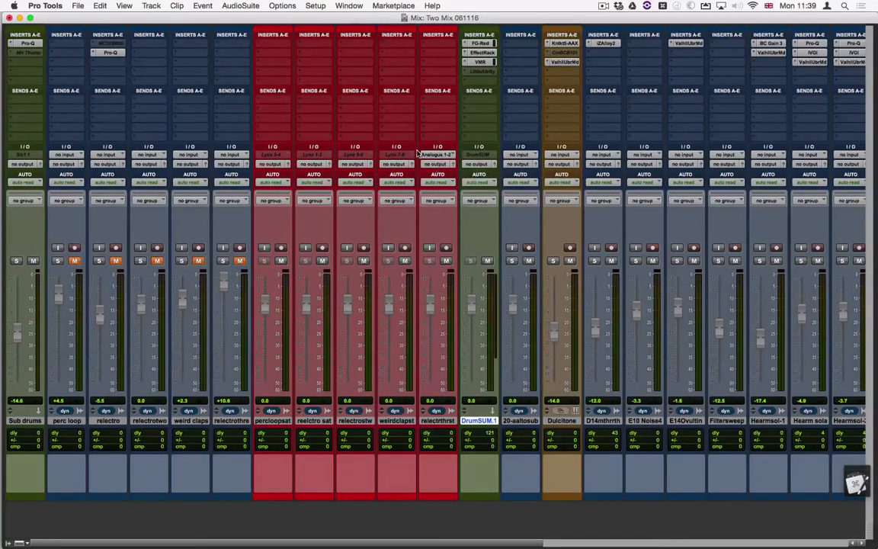
- Review the output paths in the I/O Setup, then recreate the default busses and apply them
{"action": "left_click", "coordinate": [316, 6]}
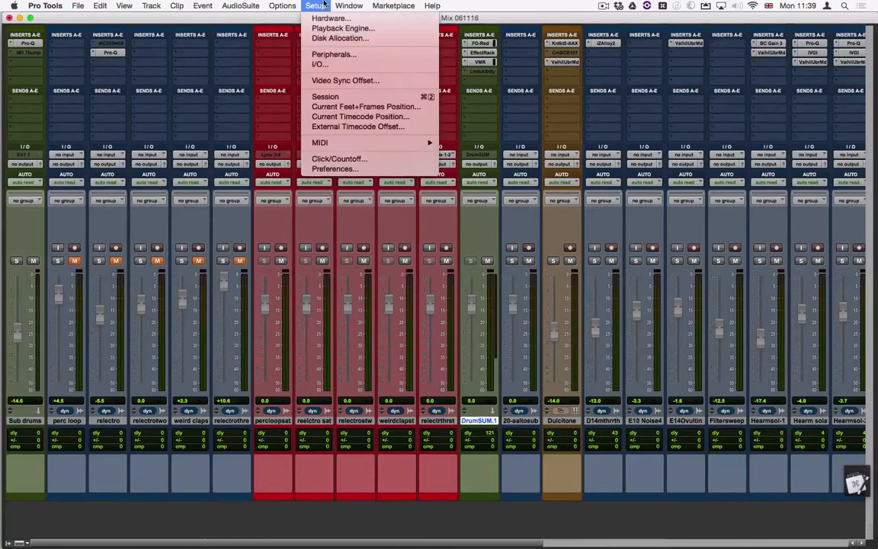
{"action": "left_click", "coordinate": [330, 64]}
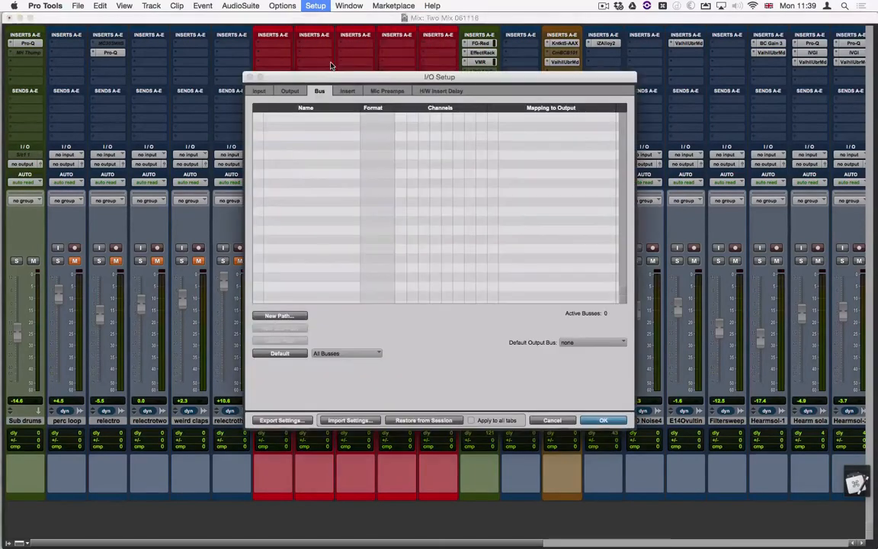
{"action": "left_click", "coordinate": [289, 91]}
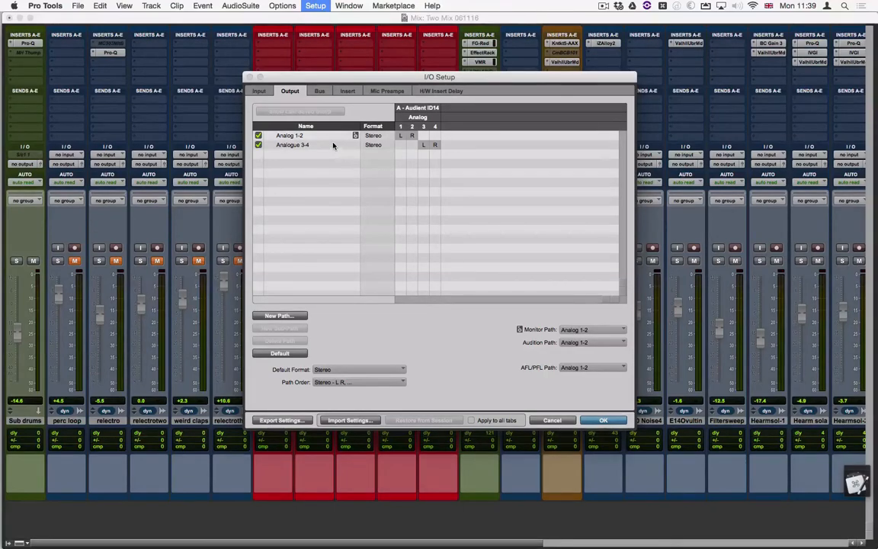
{"action": "left_click", "coordinate": [320, 91]}
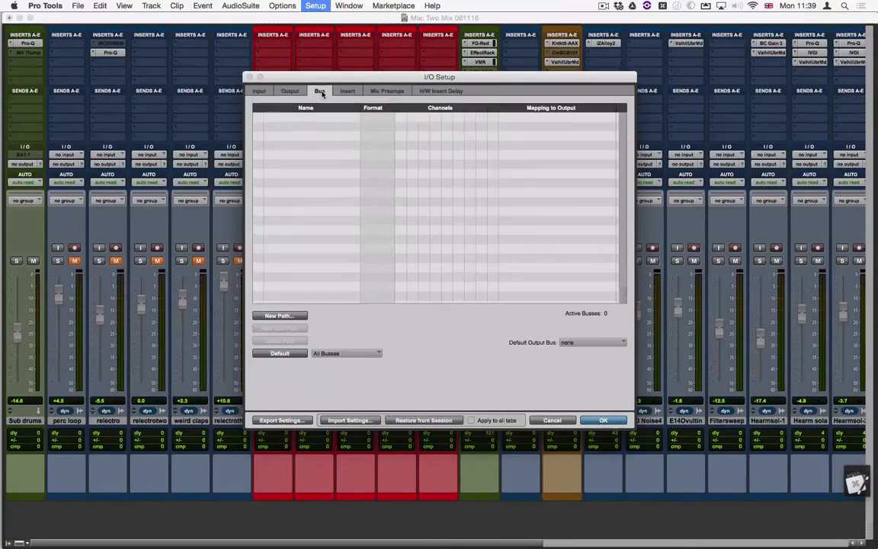
{"action": "left_click", "coordinate": [286, 355]}
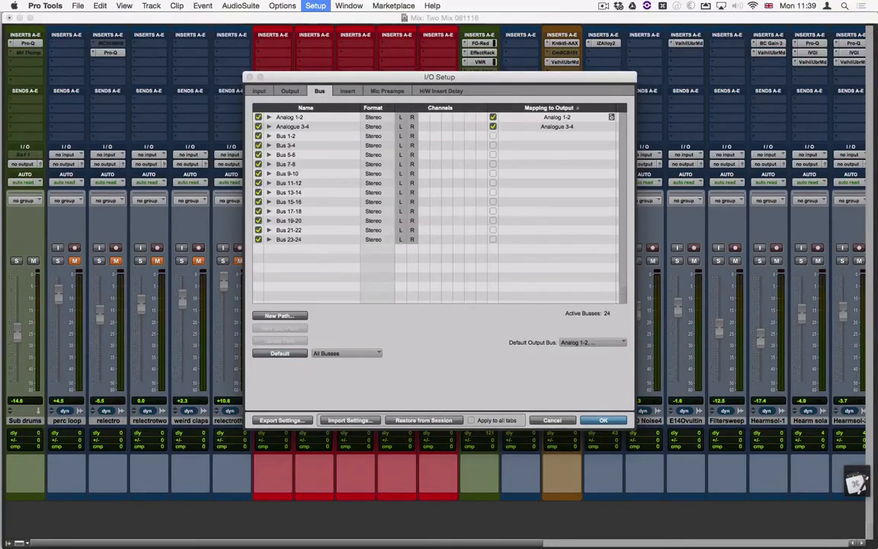
{"action": "left_click", "coordinate": [601, 420]}
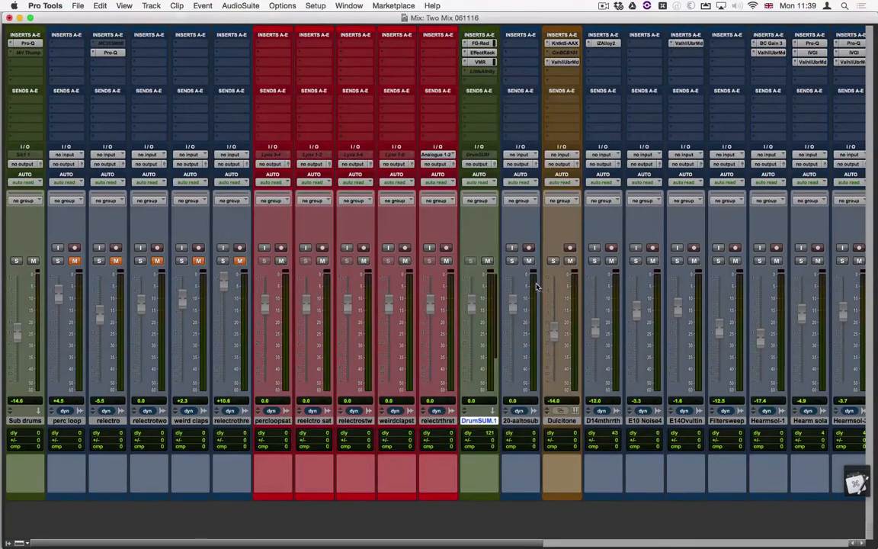
- Examine the output paths available to the relectrthrst track without assigning one
{"action": "left_click", "coordinate": [438, 165]}
{"action": "mouse_move", "coordinate": [444, 186]}
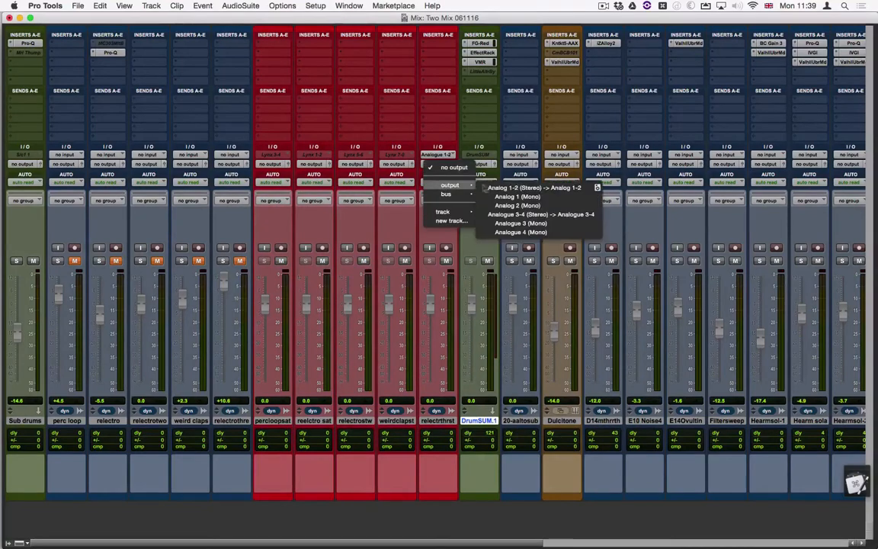
{"action": "left_click", "coordinate": [372, 220]}
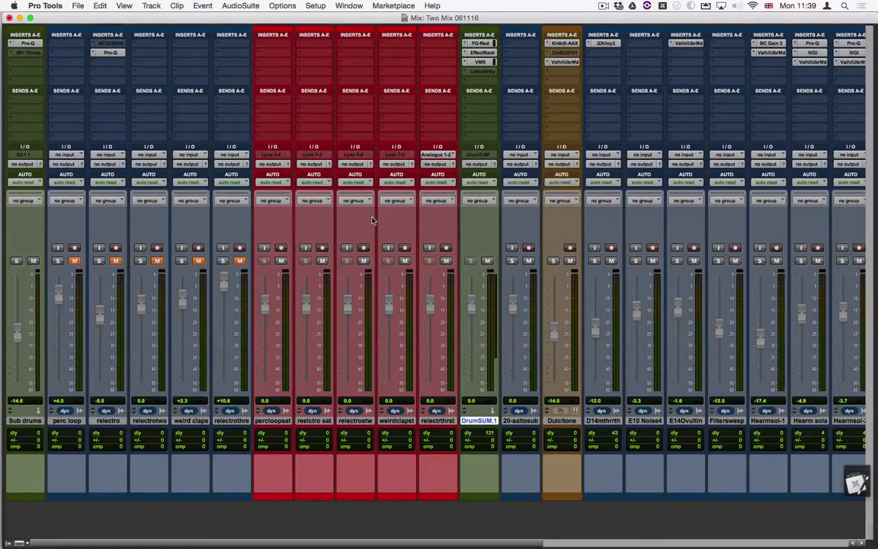